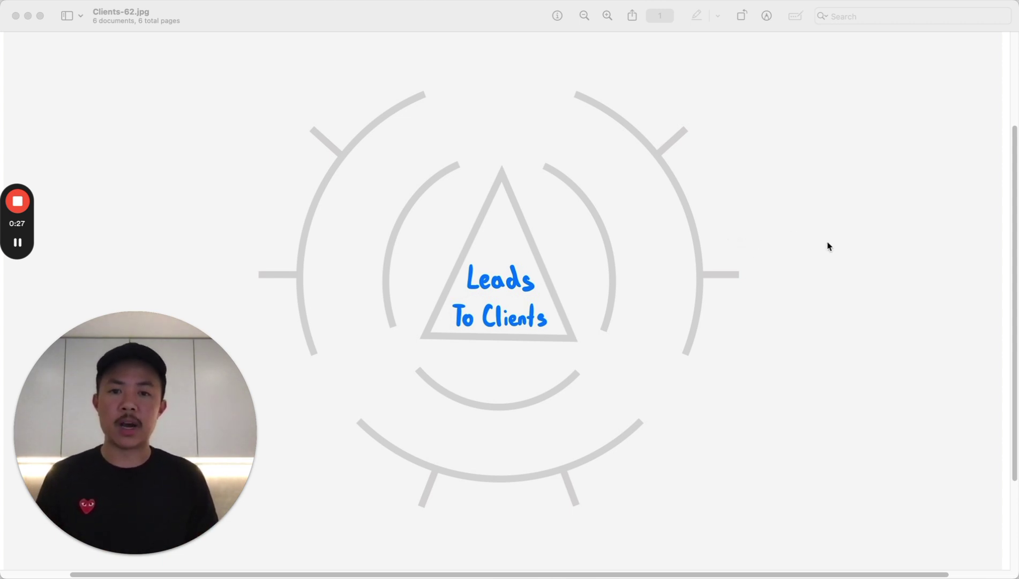
Focus Preview and bring up Clients-63.jpg with its red Lack of Leads, Sales Anxiety and Program Uncertainty labels.
left_click(472, 273)
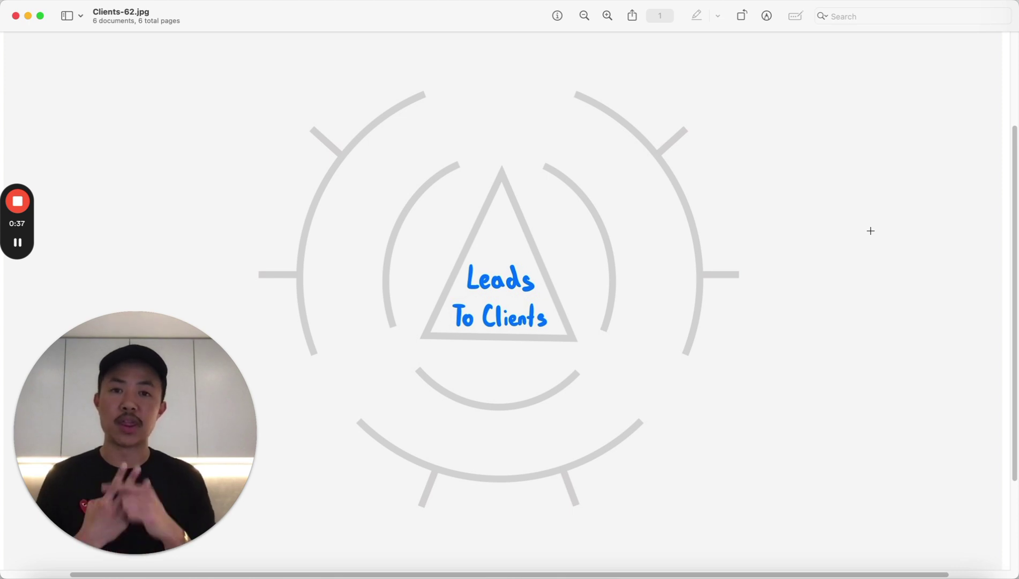
scroll(870, 231, "down", 10)
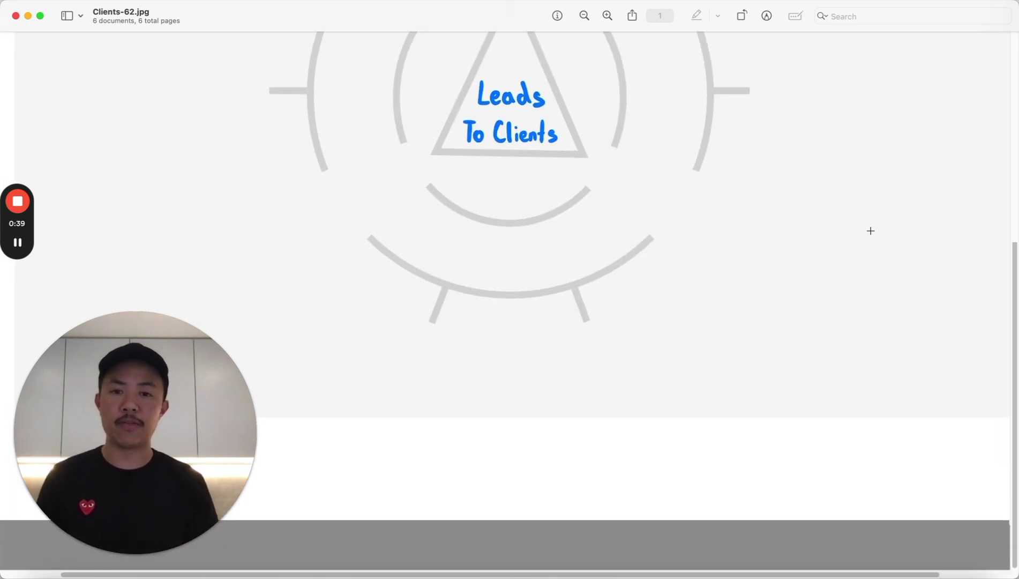
scroll(868, 231, "down", 10)
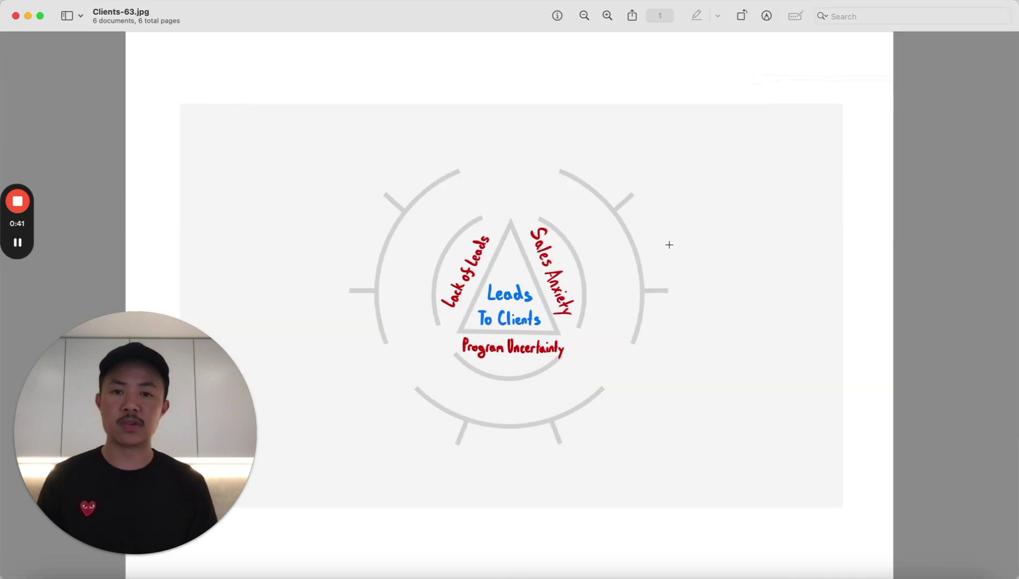
scroll(643, 281, "up", 3)
scroll(643, 276, "up", 2)
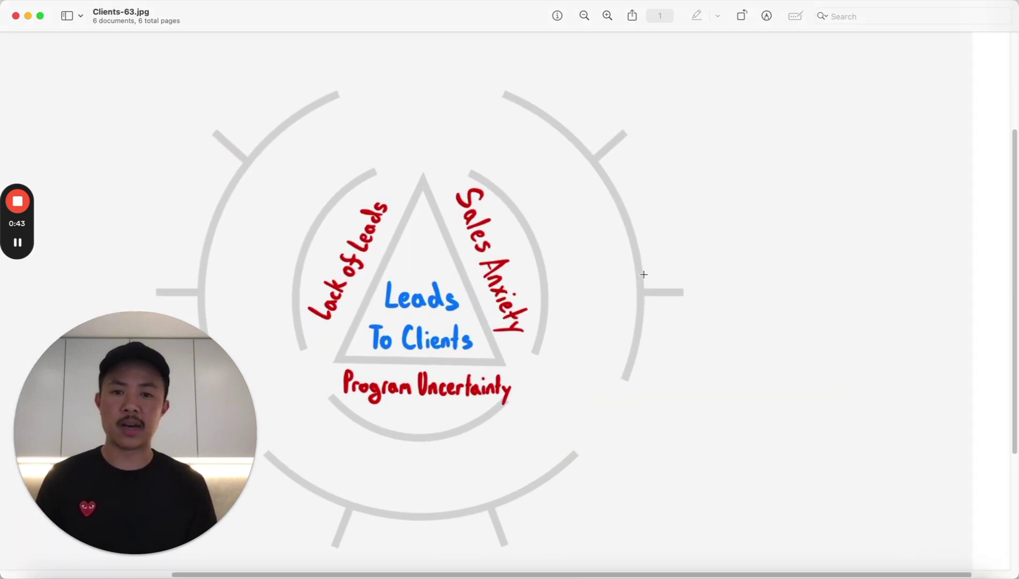
key("ctrl+cmd+c")
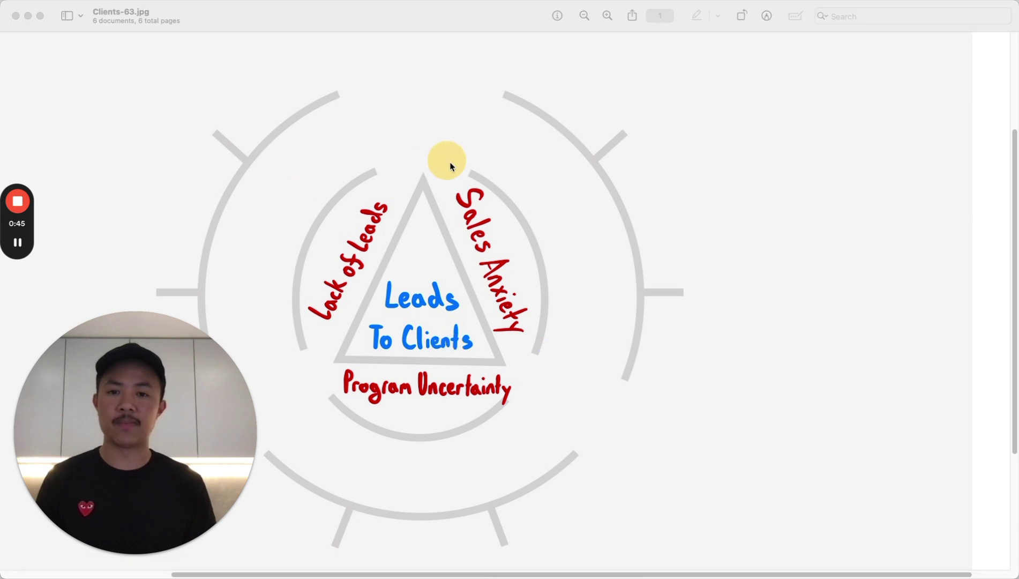
scroll(747, 249, "left", 1)
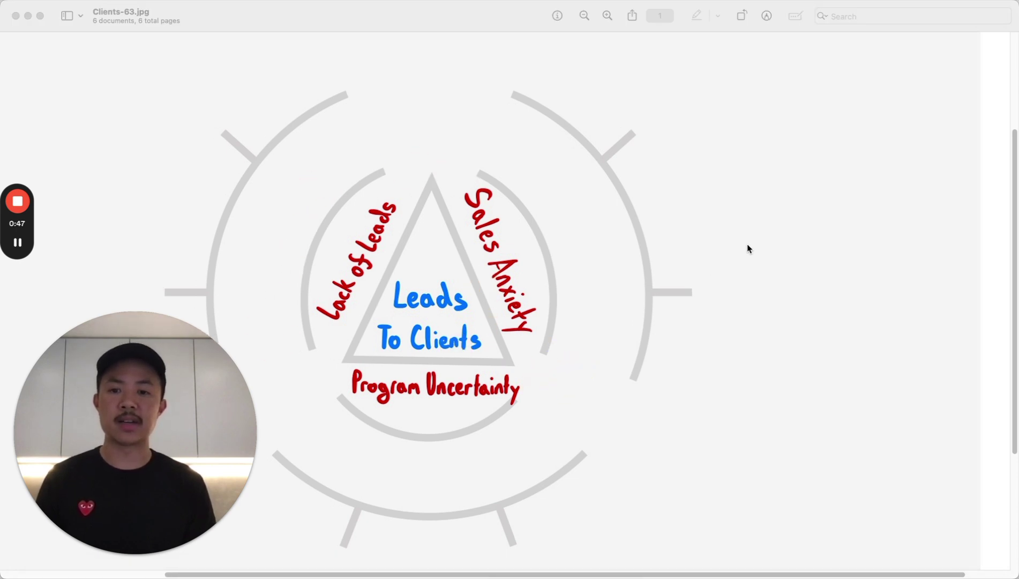
scroll(748, 248, "left", 3)
scroll(748, 248, "left", 2)
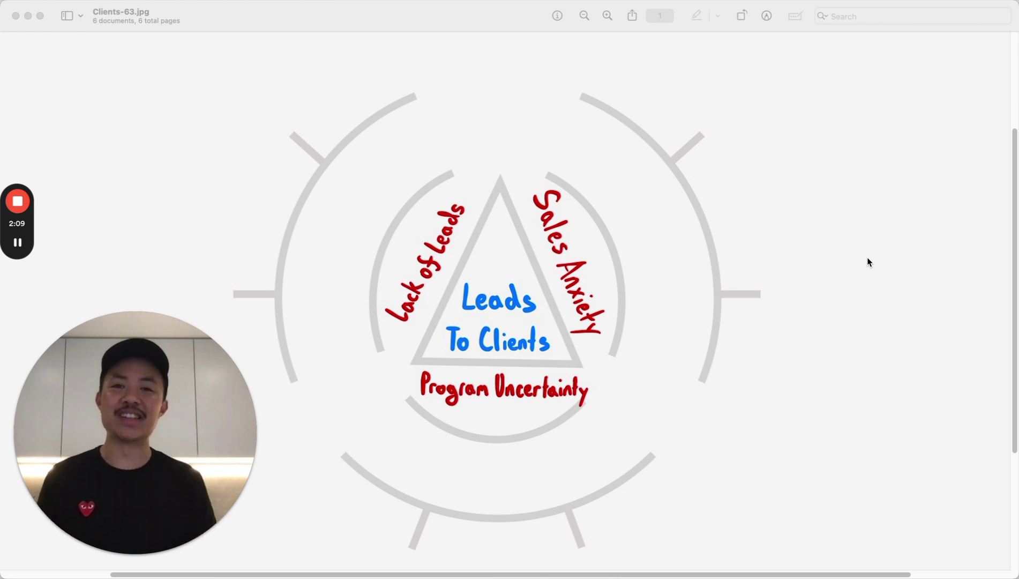
scroll(868, 261, "down", 2)
scroll(868, 262, "down", 3)
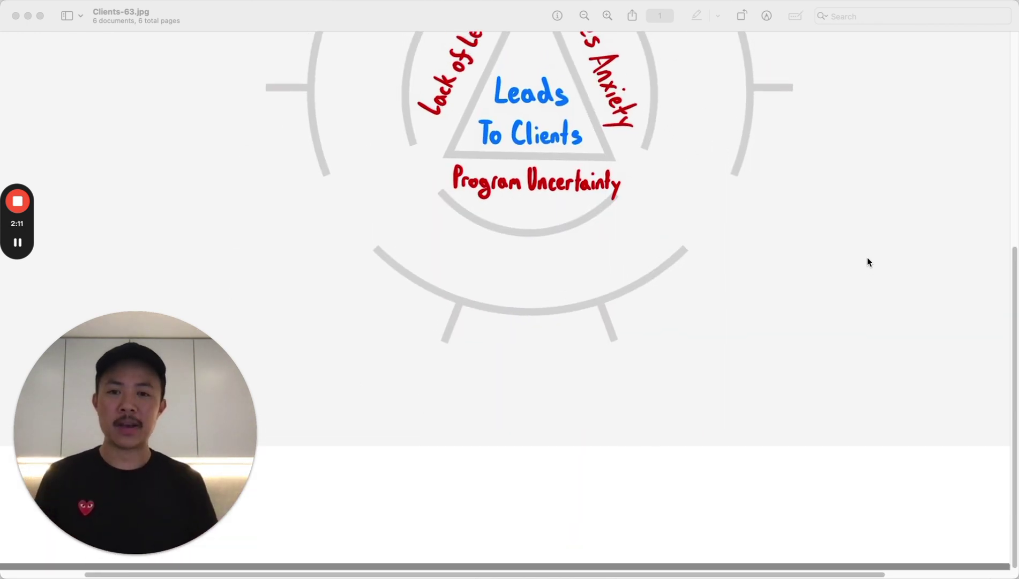
scroll(868, 261, "down", 2)
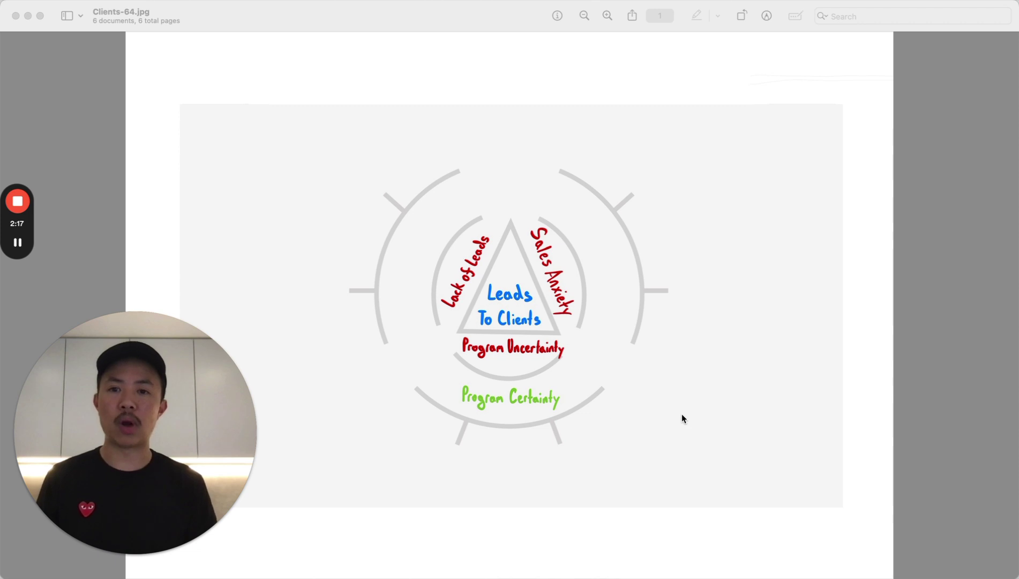
scroll(681, 415, "down", 3)
scroll(670, 390, "up", 2)
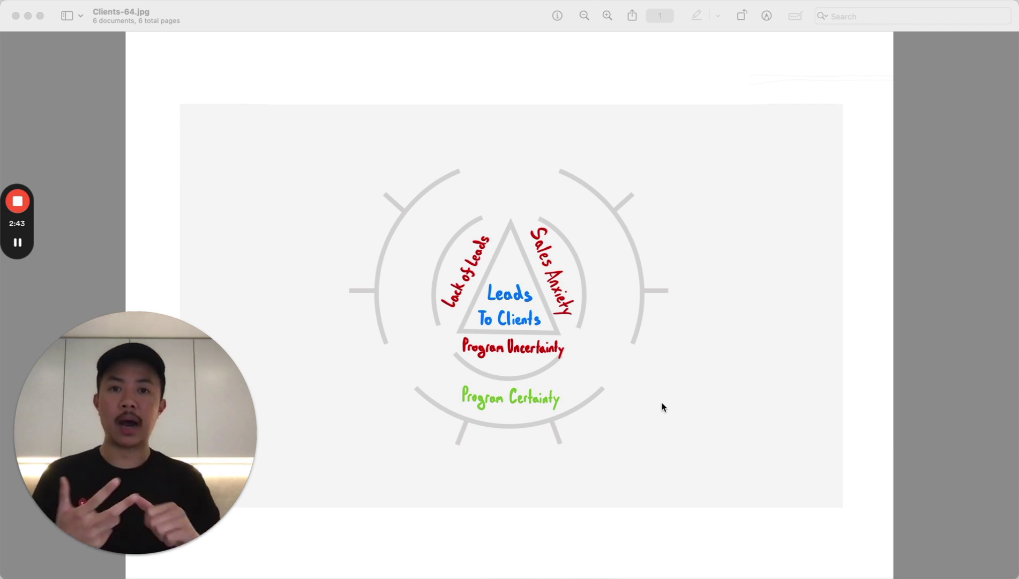
Advance to Clients-65.jpg, adding the green Daily Leads and Easy Sales labels.
key("Right")
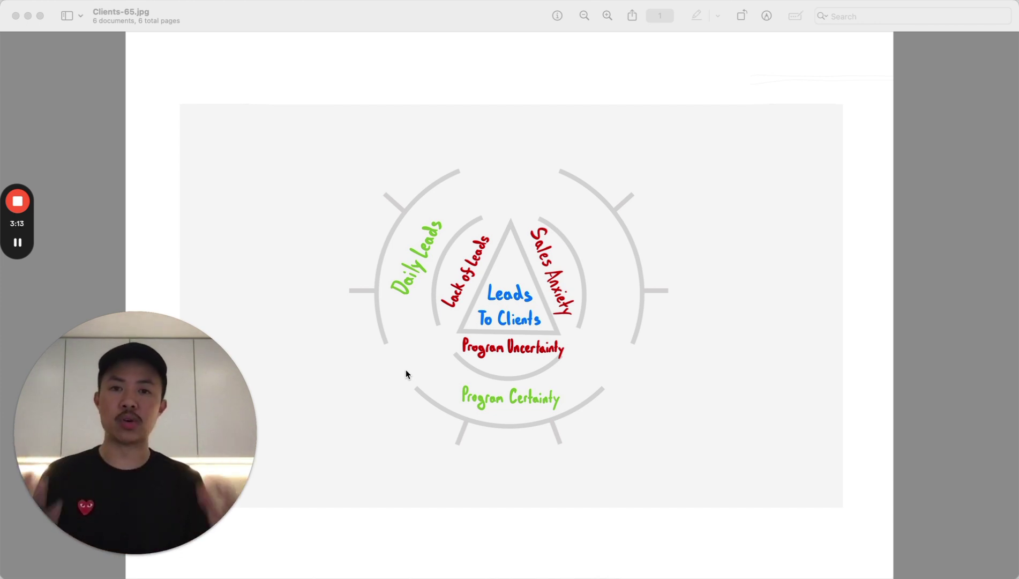
key("Down")
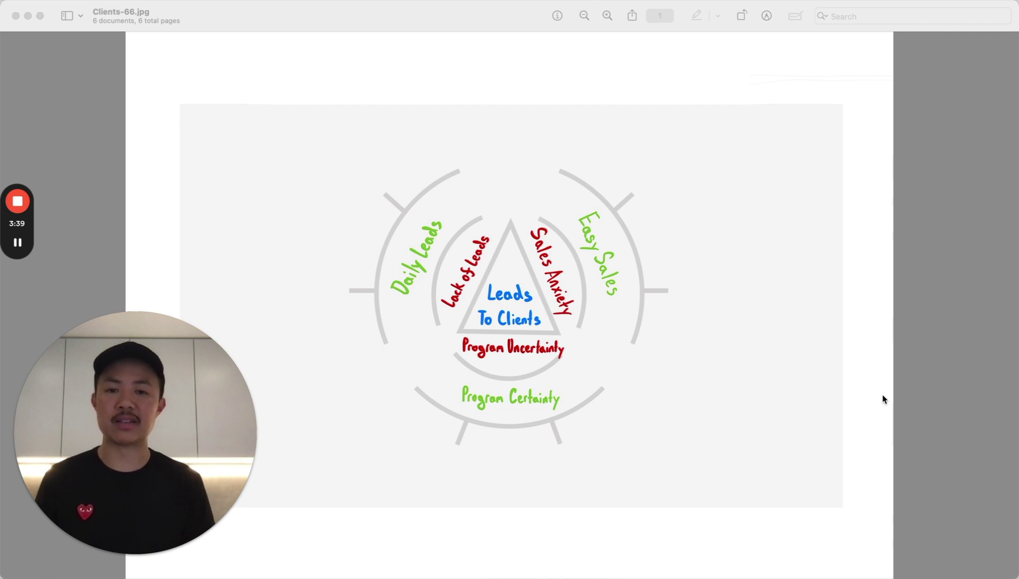
scroll(883, 398, "down", 5)
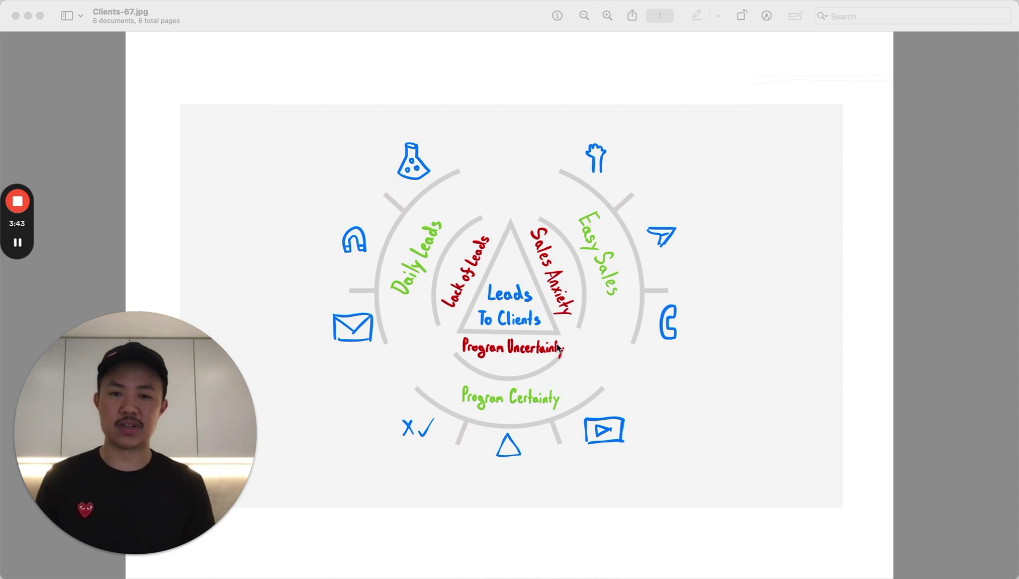
Zoom in, flip to Clients-66.jpg, then return to Clients-67.jpg.
left_click(664, 364)
key("super+plus")
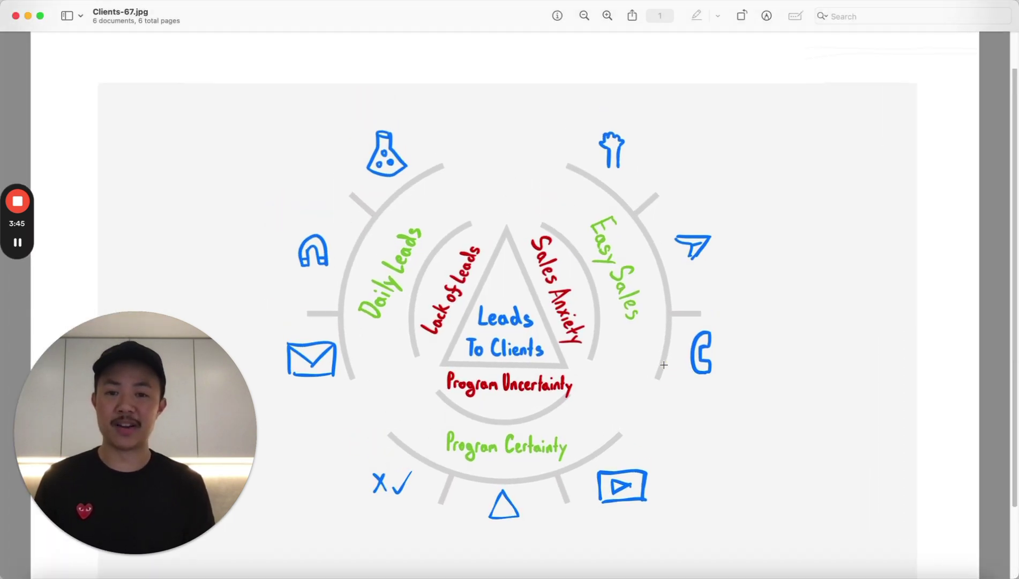
key("Up")
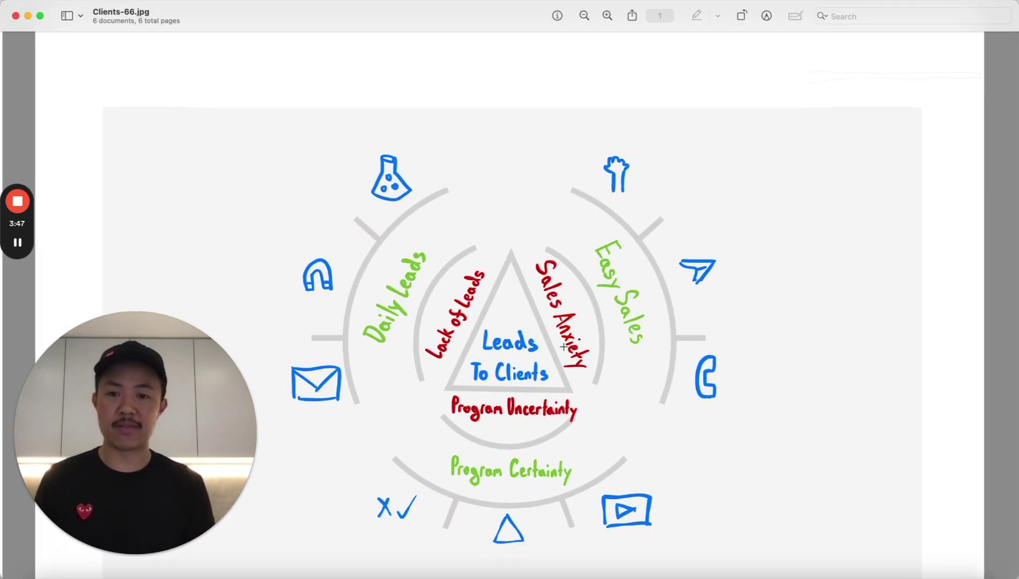
key("Down")
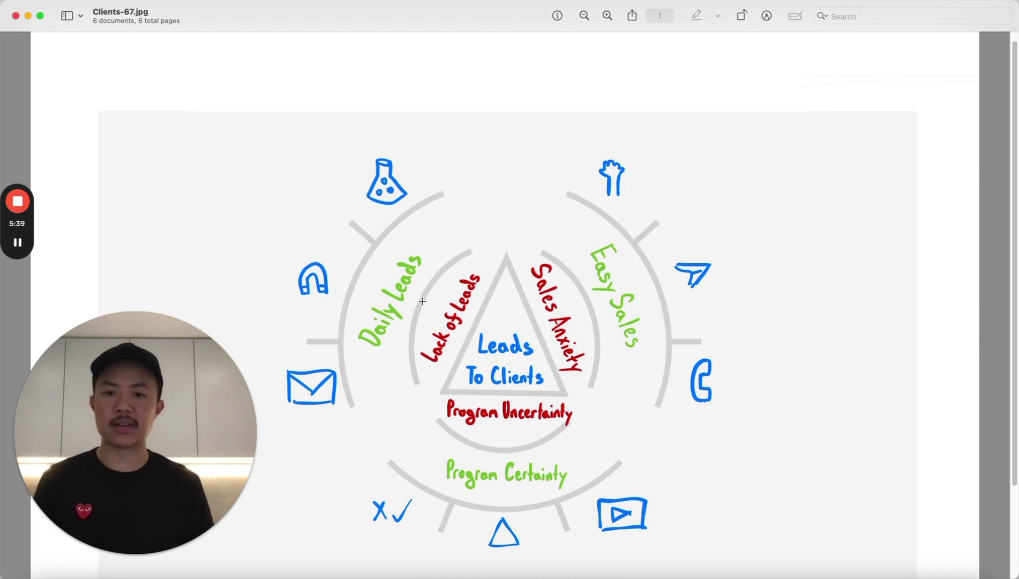
scroll(422, 299, "up", 5)
scroll(434, 282, "up", 2)
scroll(434, 282, "left", 2)
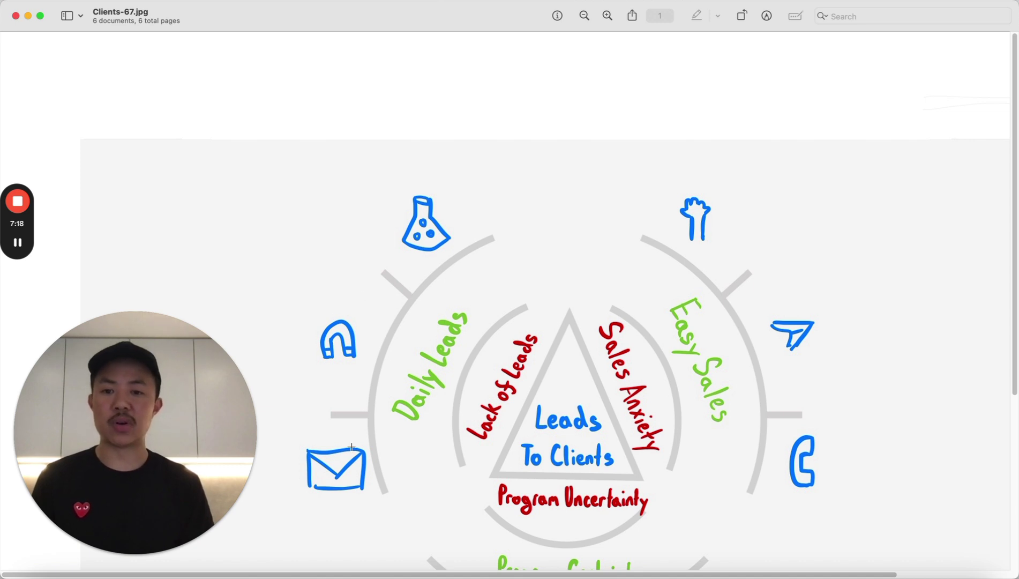
scroll(424, 435, "down", 3)
scroll(424, 434, "down", 2)
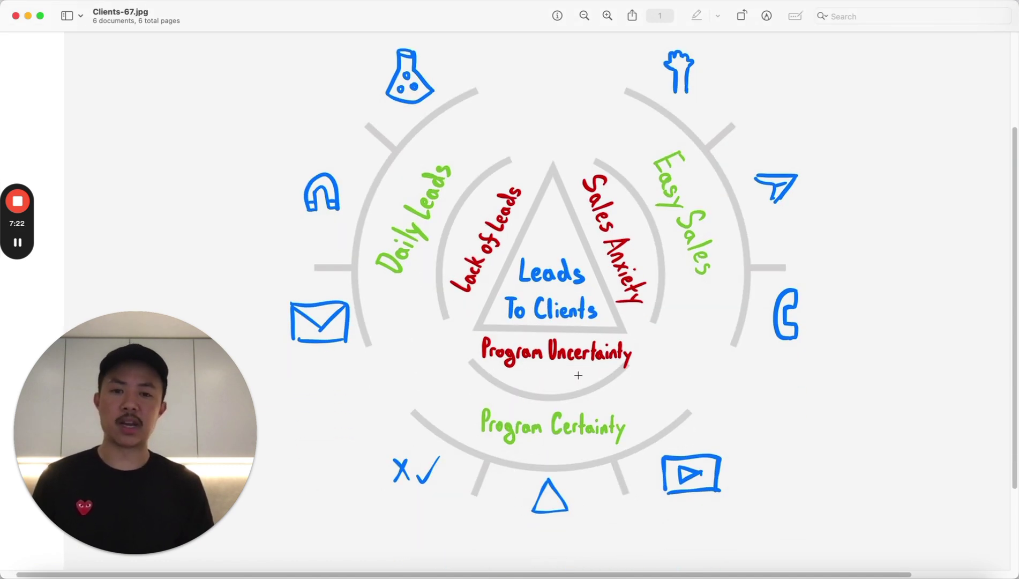
scroll(578, 374, "up", 1)
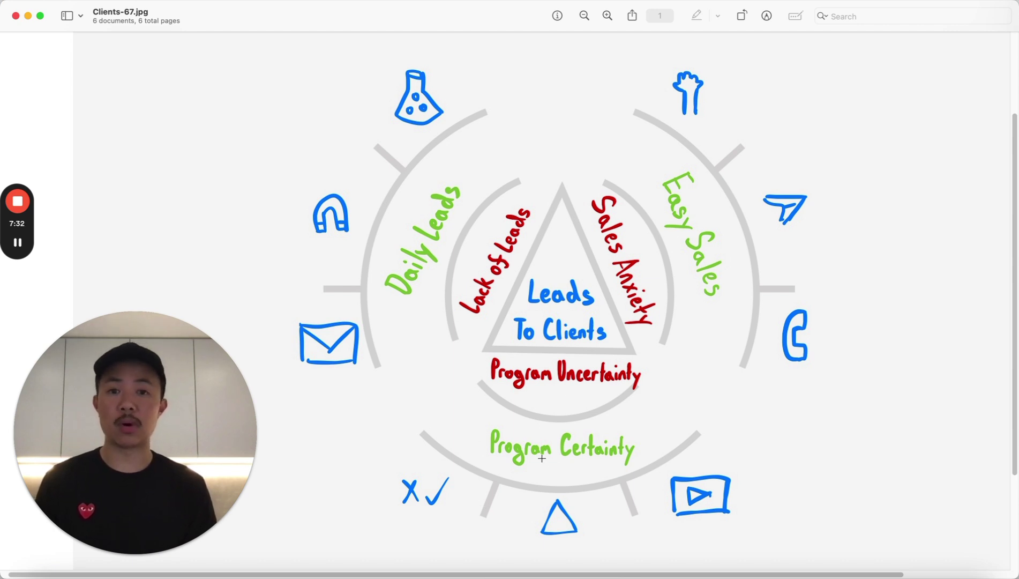
scroll(548, 496, "up", 3)
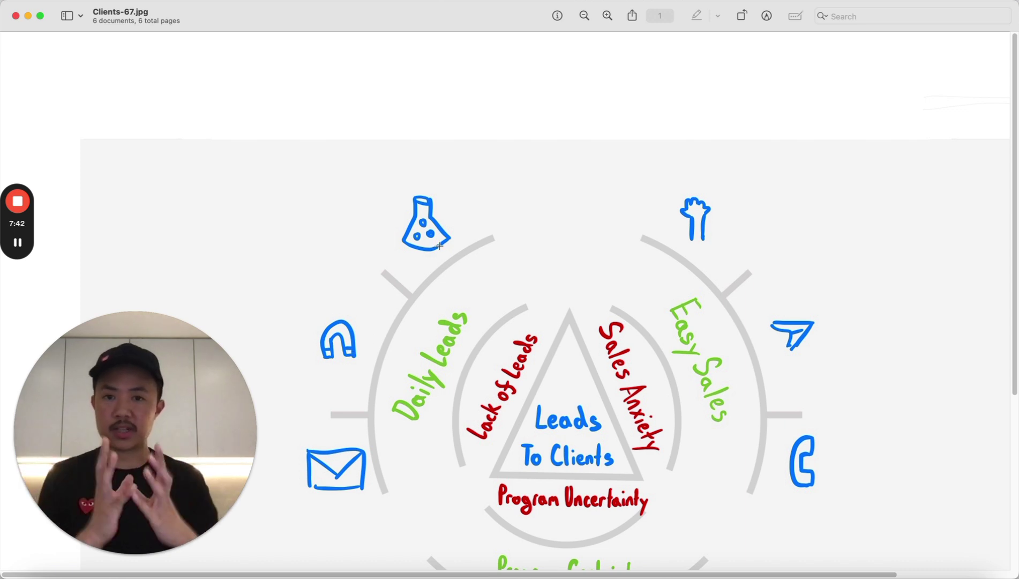
scroll(466, 257, "right", 3)
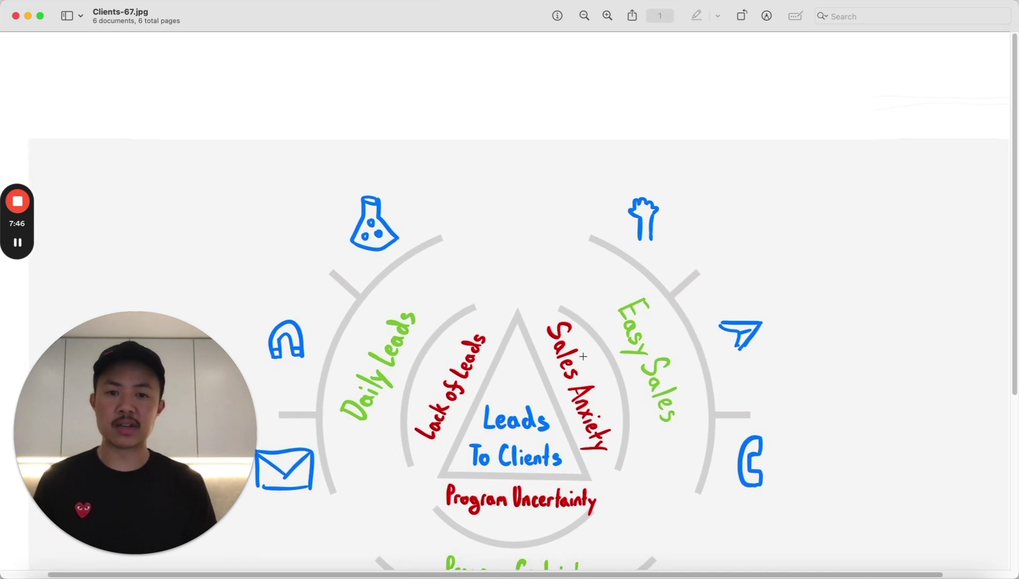
scroll(654, 327, "right", 2)
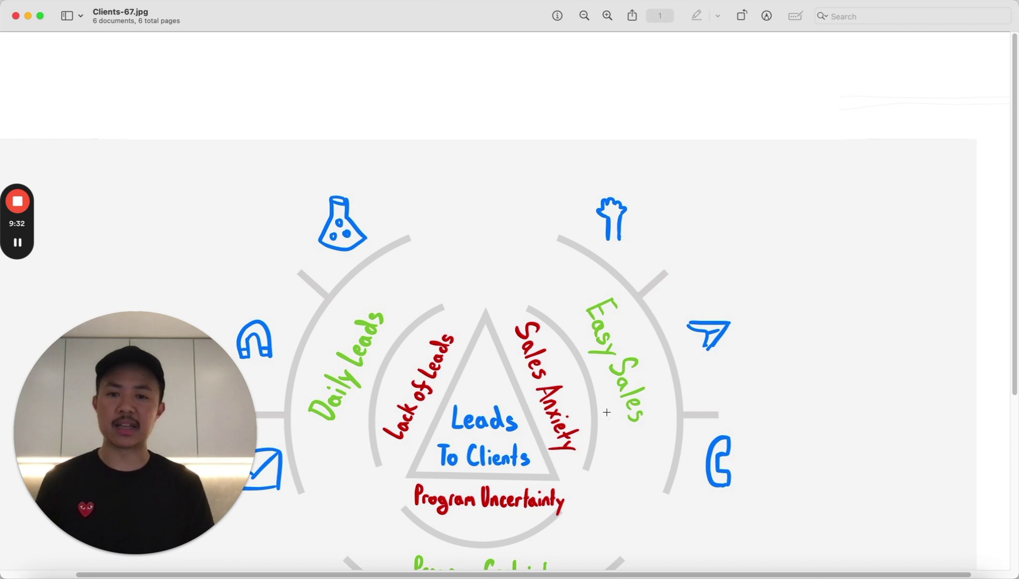
scroll(607, 412, "left", 3)
scroll(606, 412, "down", 2)
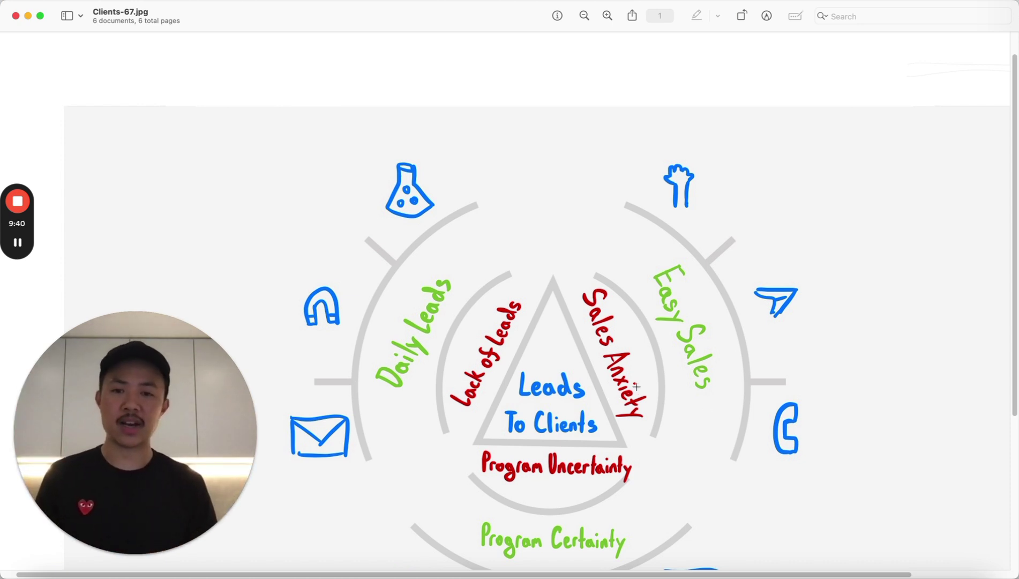
scroll(772, 313, "down", 2)
scroll(772, 312, "down", 2)
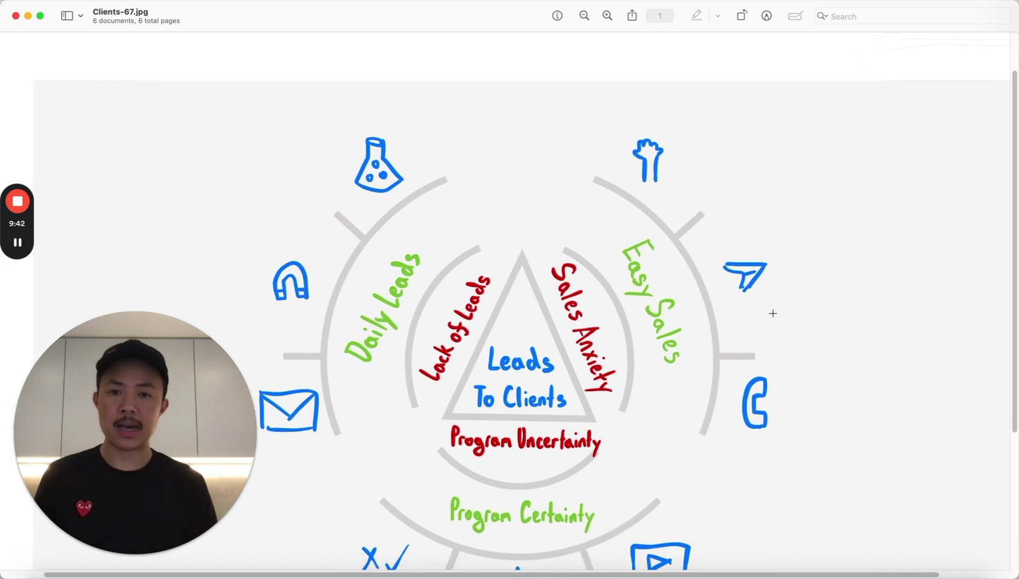
scroll(772, 313, "down", 2)
scroll(772, 313, "down", 2)
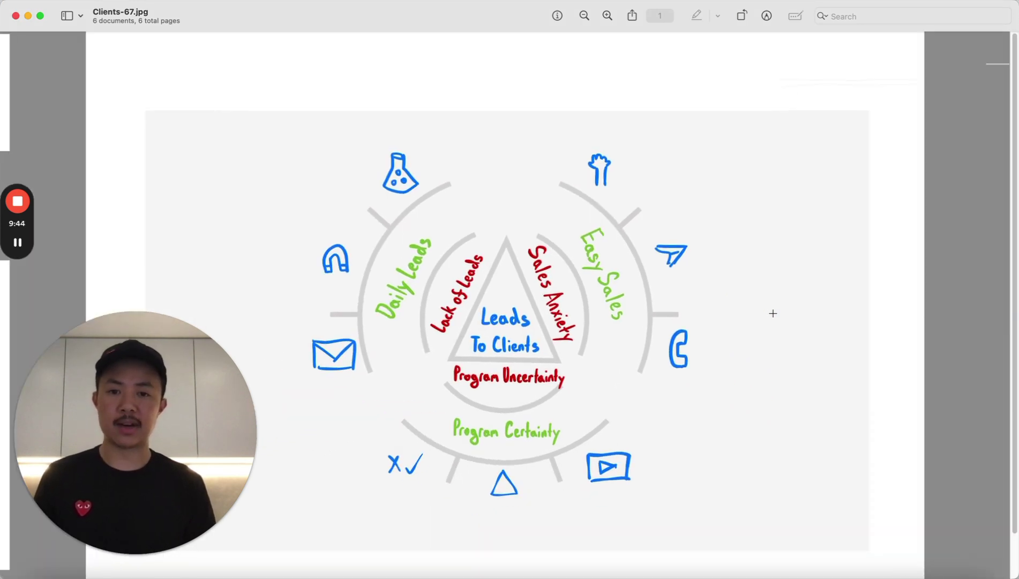
Step to Clients-66.jpg and back, showing the whole Clients-67.jpg diagram.
key("Left")
key("Right")
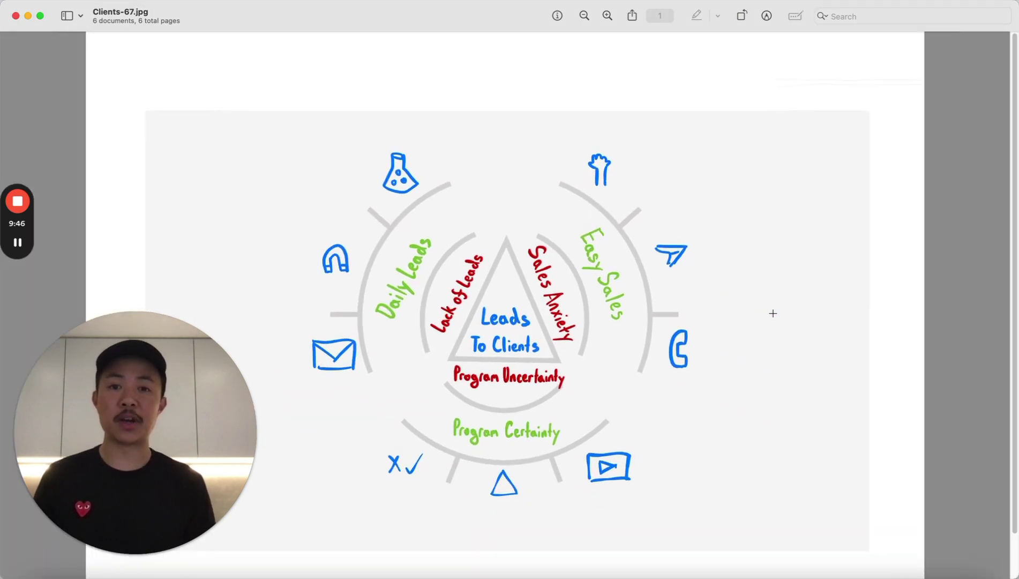